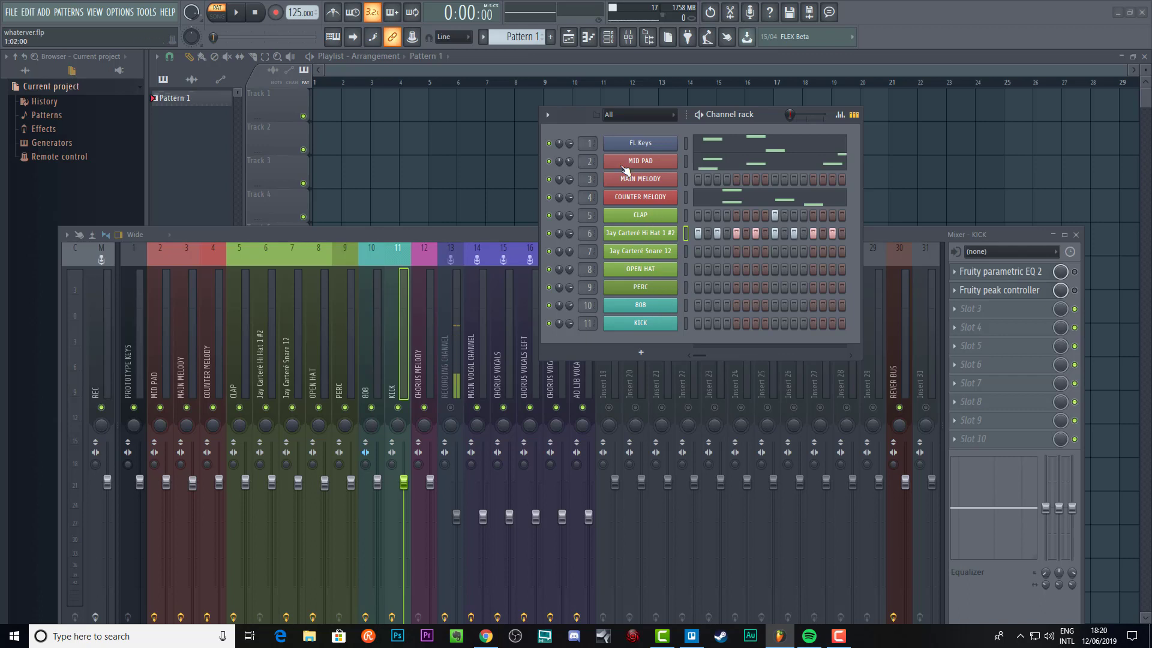
# Open the FL Keys channel options menu and dismiss it without changes
pyautogui.rightClick(651, 144)
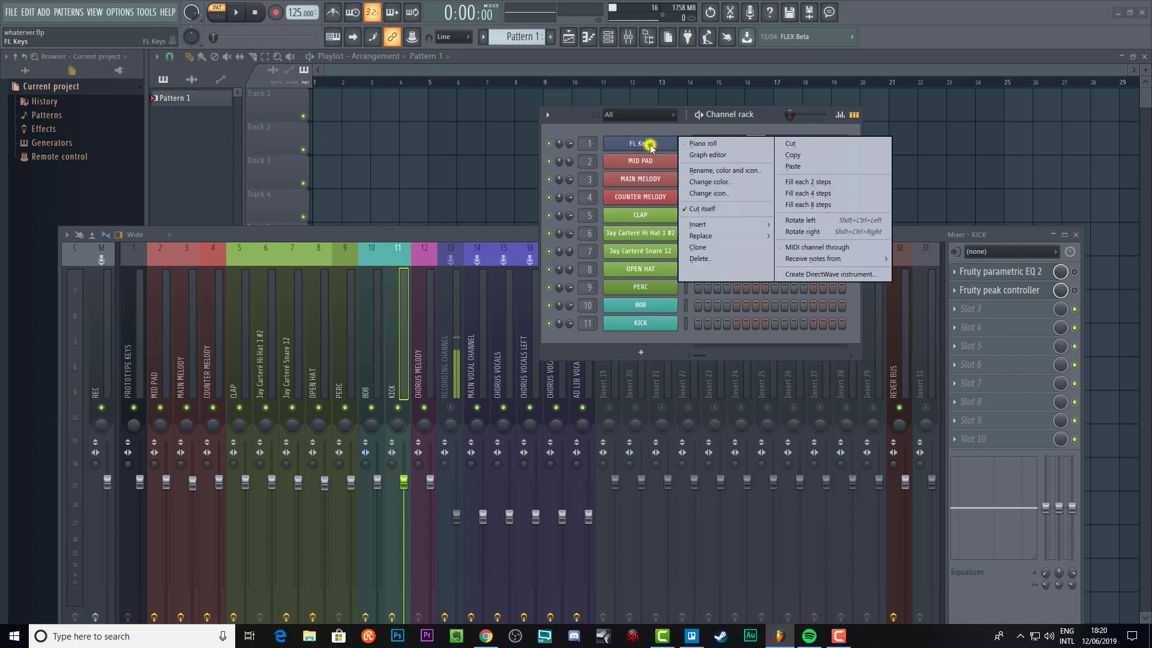
pyautogui.click(607, 131)
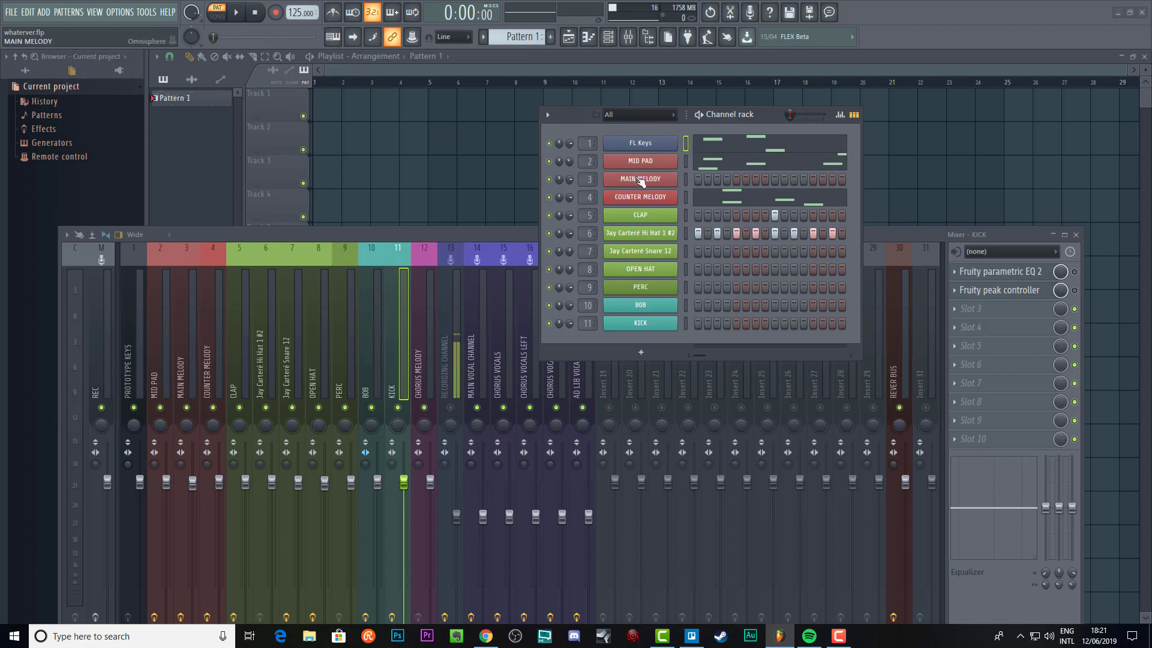
pyautogui.rightClick(640, 144)
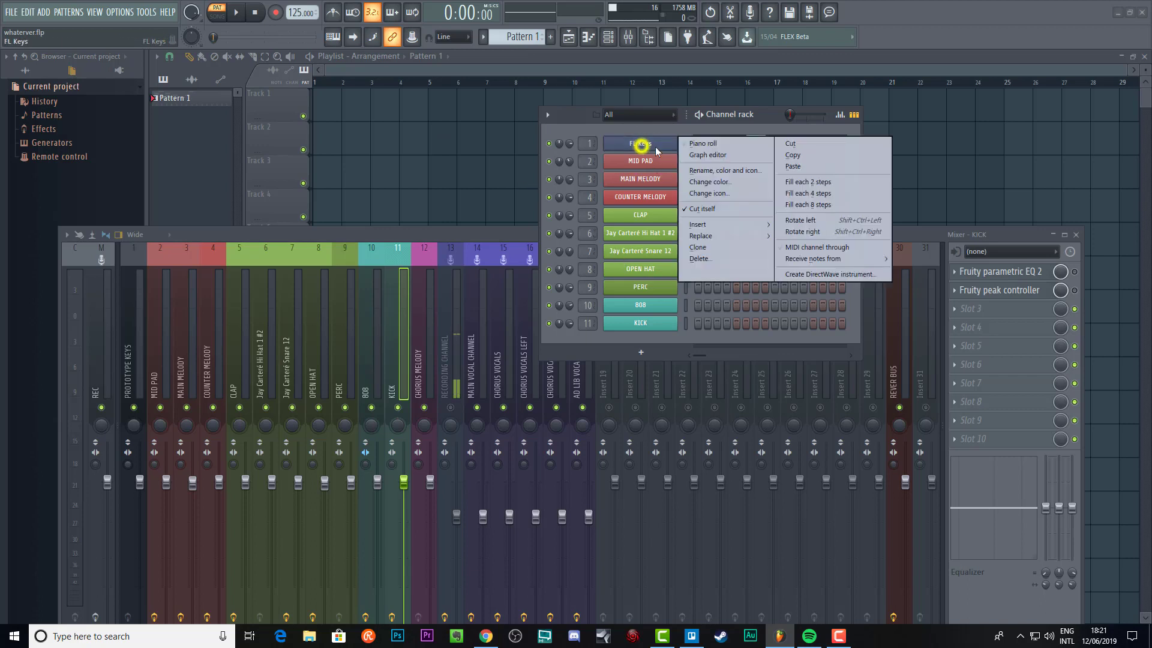
pyautogui.click(583, 124)
pyautogui.scroll(-1, 528, 42)
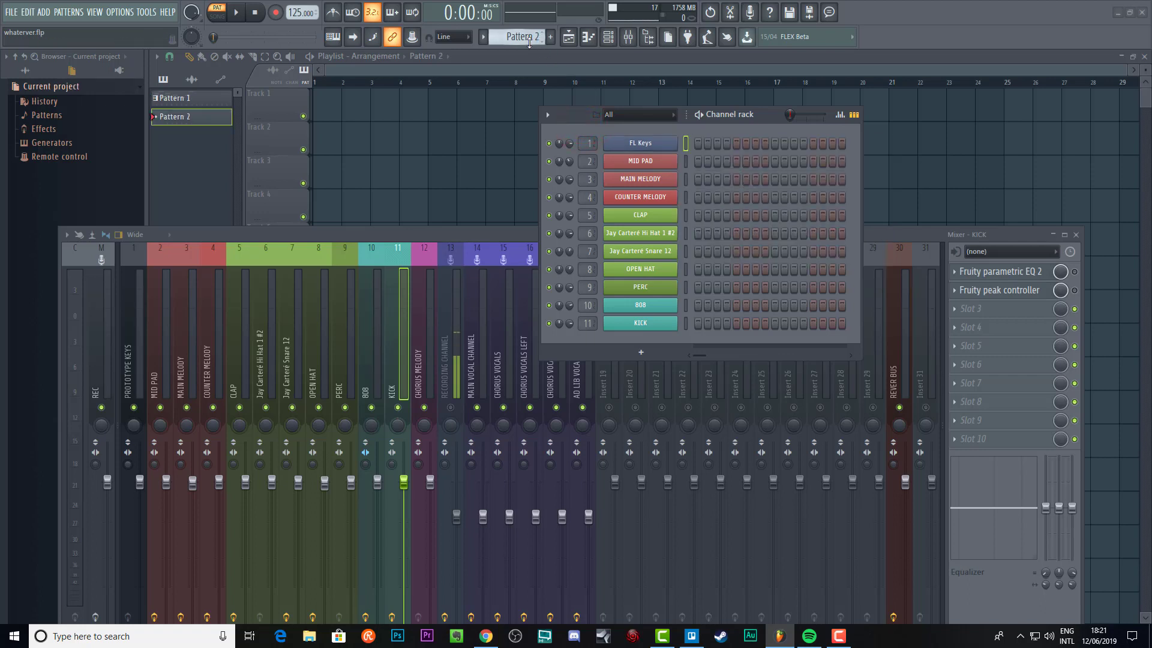
pyautogui.scroll(1, 528, 42)
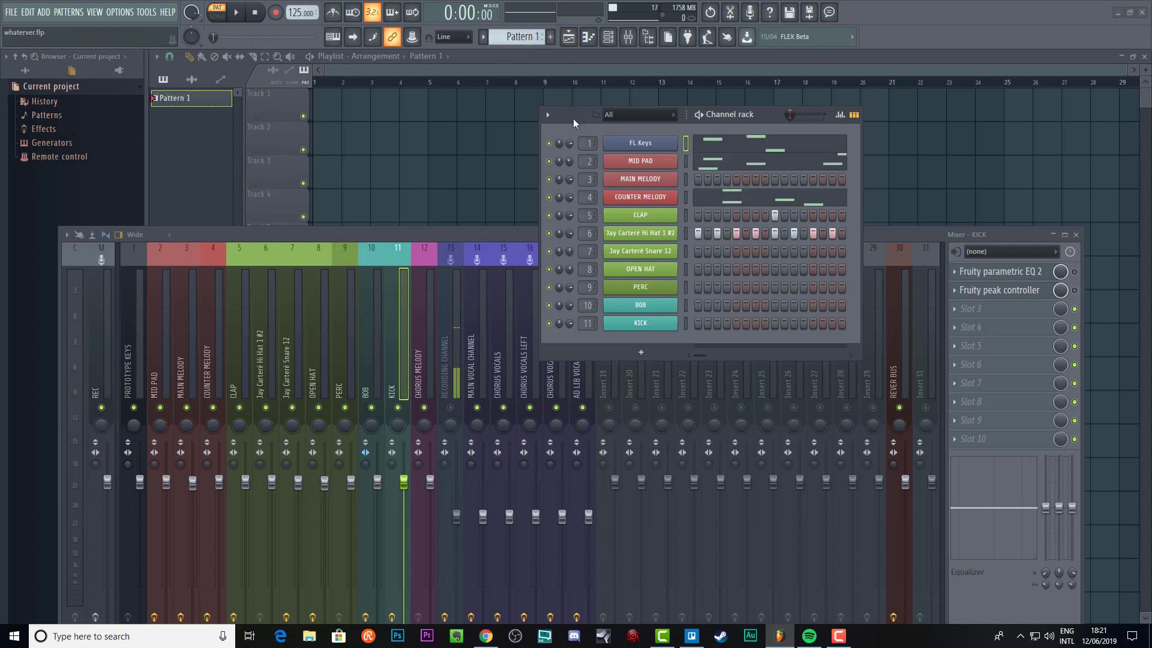
# Split the beat into one pattern per channel with Patterns > Split by channel
pyautogui.moveTo(574, 117); pyautogui.dragTo(425, 145)
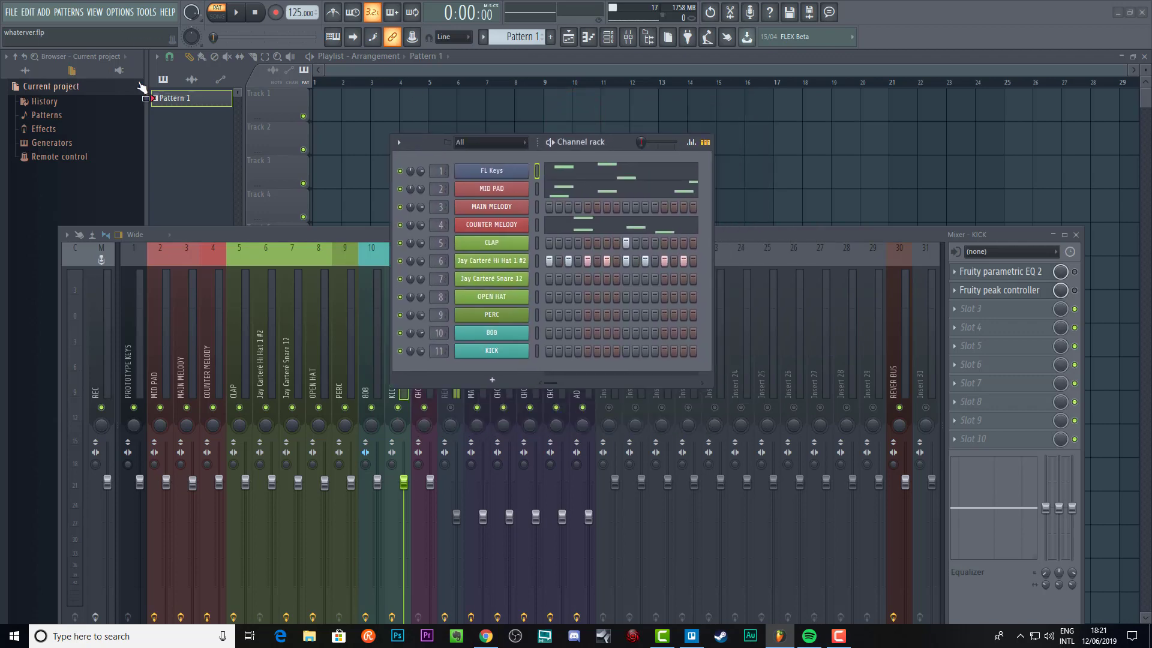
pyautogui.click(78, 12)
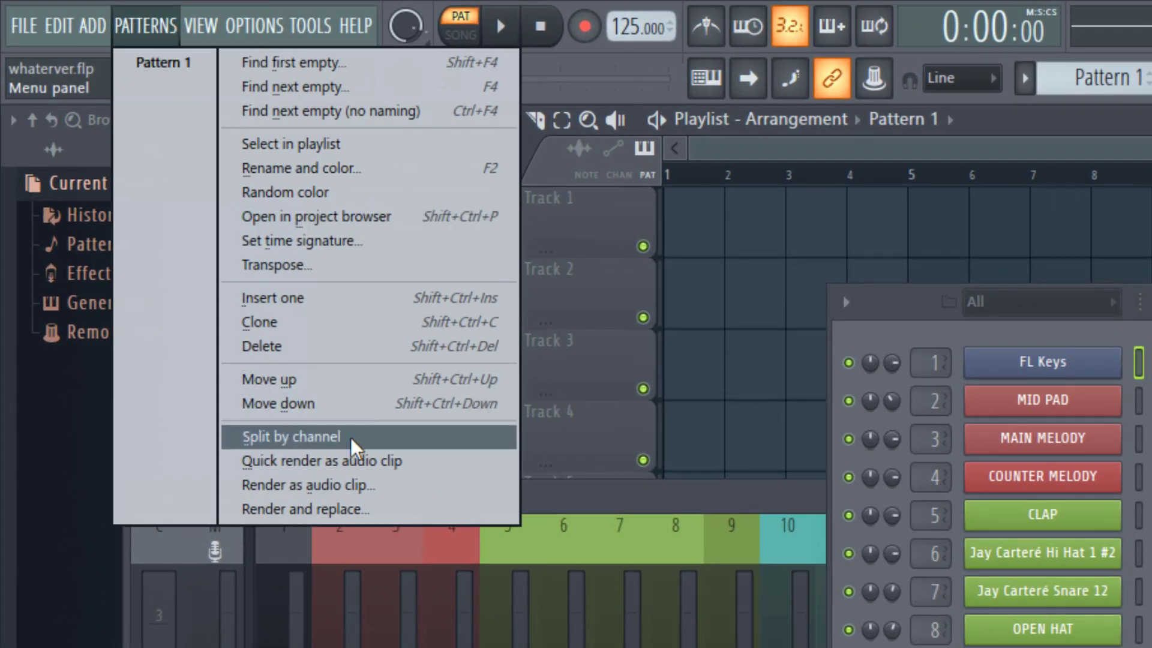
pyautogui.click(233, 350)
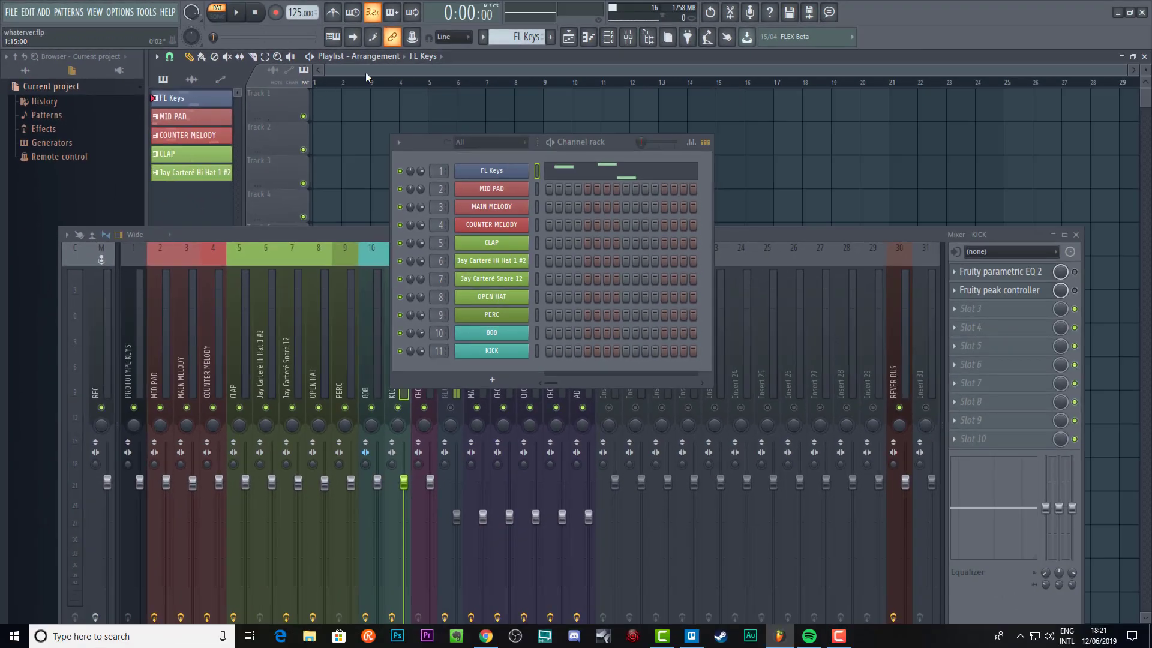
# Place the FL Keys, MID PAD and COUNTER MELODY patterns at bar 1 of Tracks 1–3
pyautogui.click(314, 105)
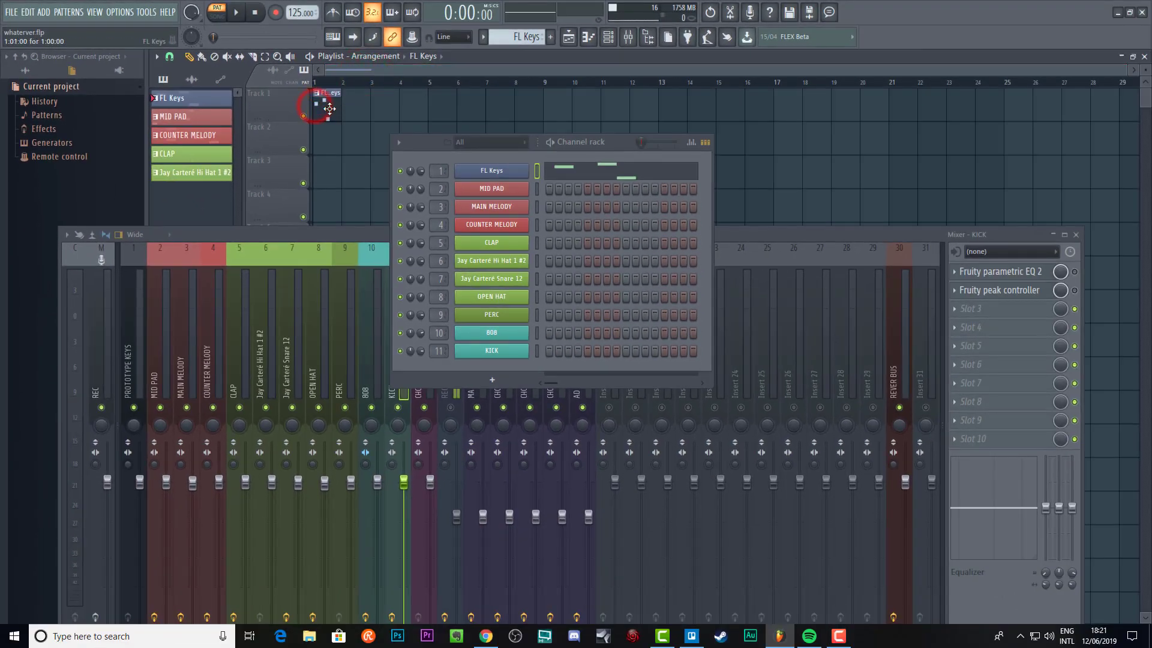
pyautogui.click(218, 117)
pyautogui.click(319, 144)
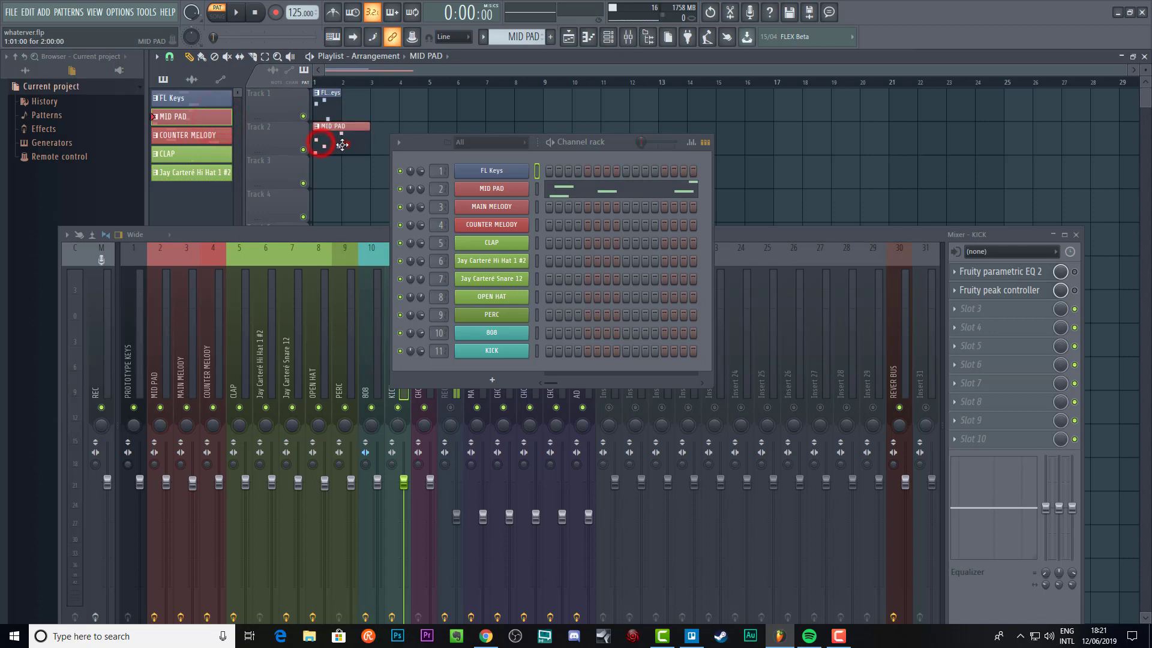
pyautogui.click(213, 134)
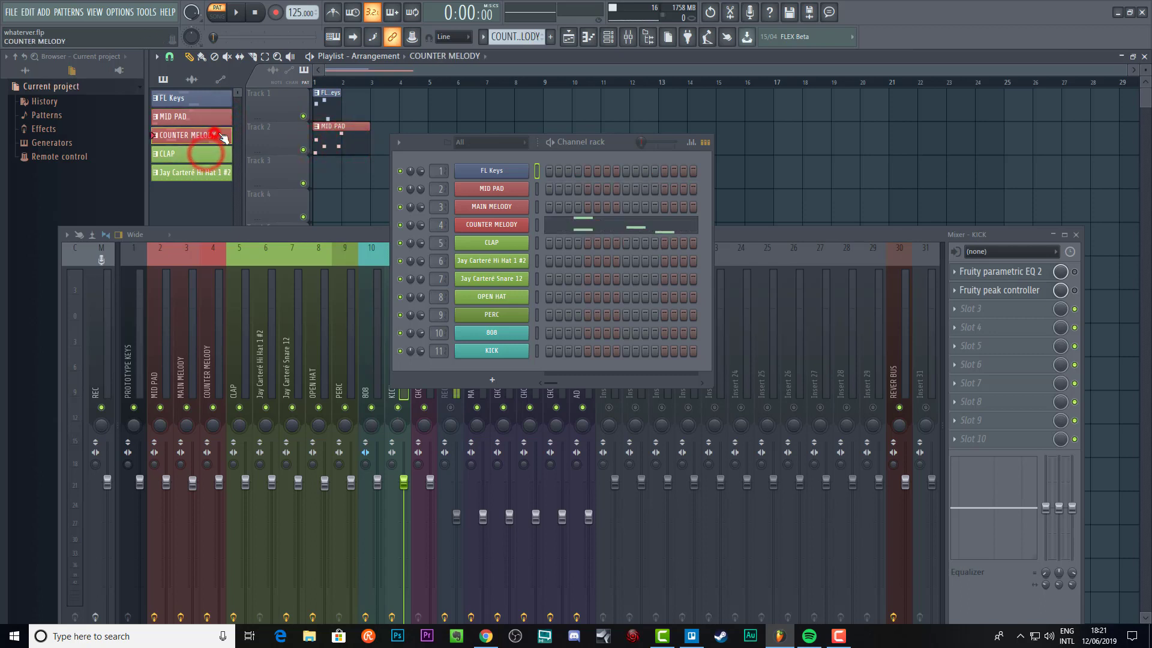
pyautogui.click(321, 176)
# Place the CLAP and hi-hat patterns at bar 1 of Tracks 4 and 5, then hide the channel rack
pyautogui.moveTo(435, 147); pyautogui.dragTo(627, 164)
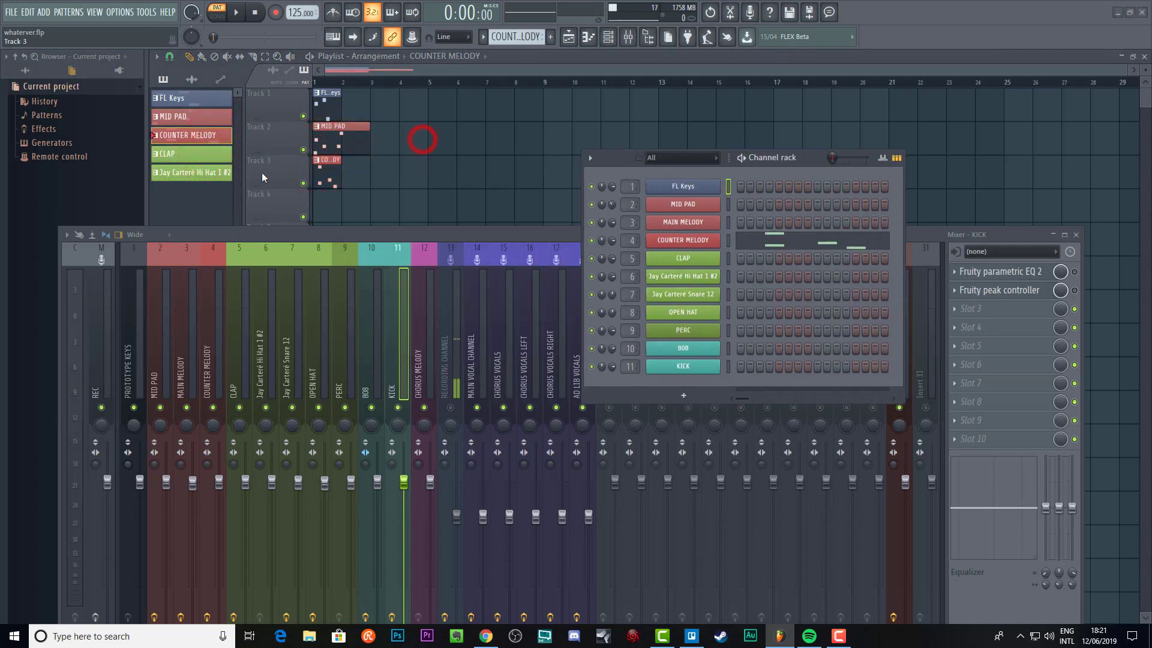
pyautogui.click(214, 154)
pyautogui.click(317, 196)
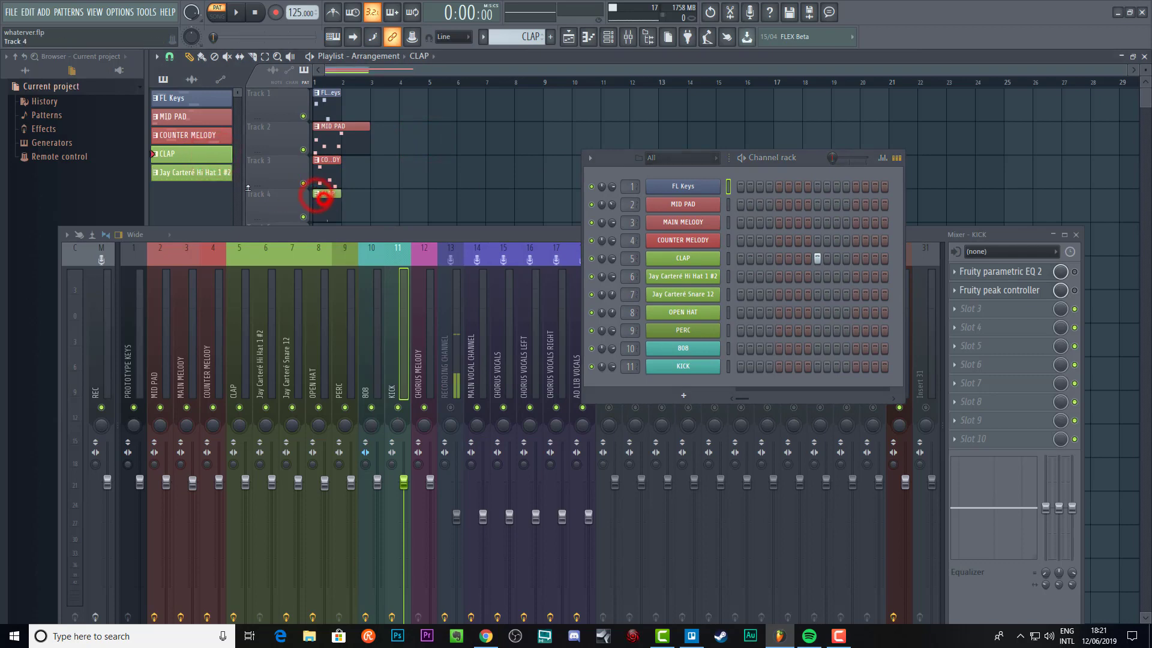
pyautogui.click(213, 174)
pyautogui.scroll(-3, 330, 131)
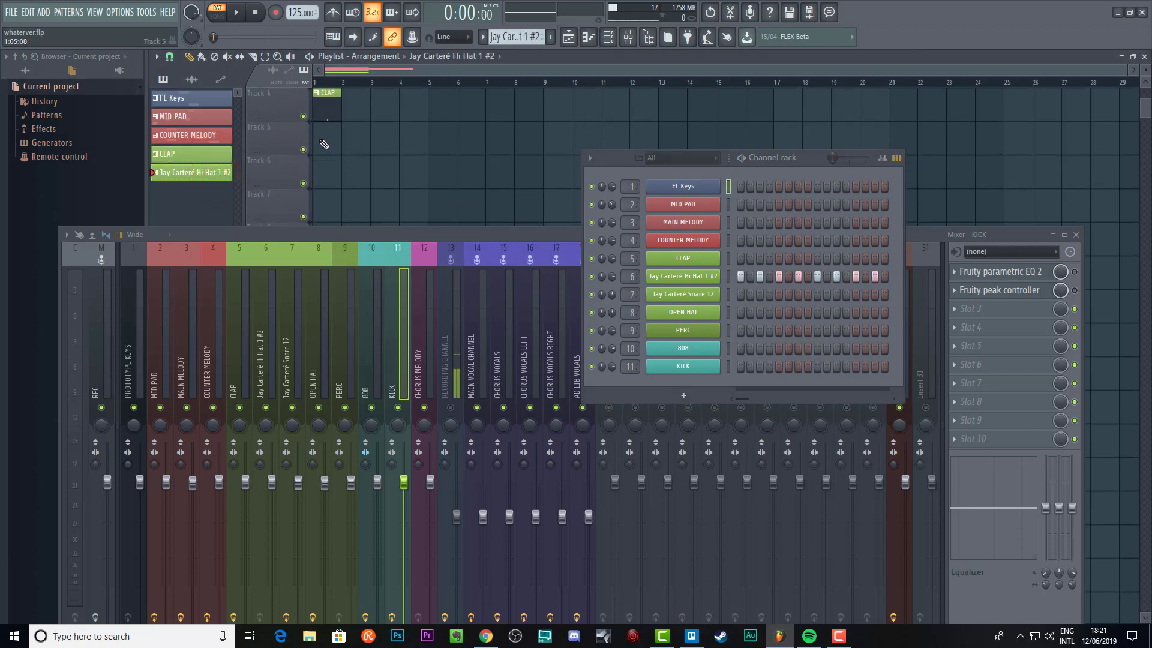
pyautogui.click(326, 145)
pyautogui.scroll(3, 352, 147)
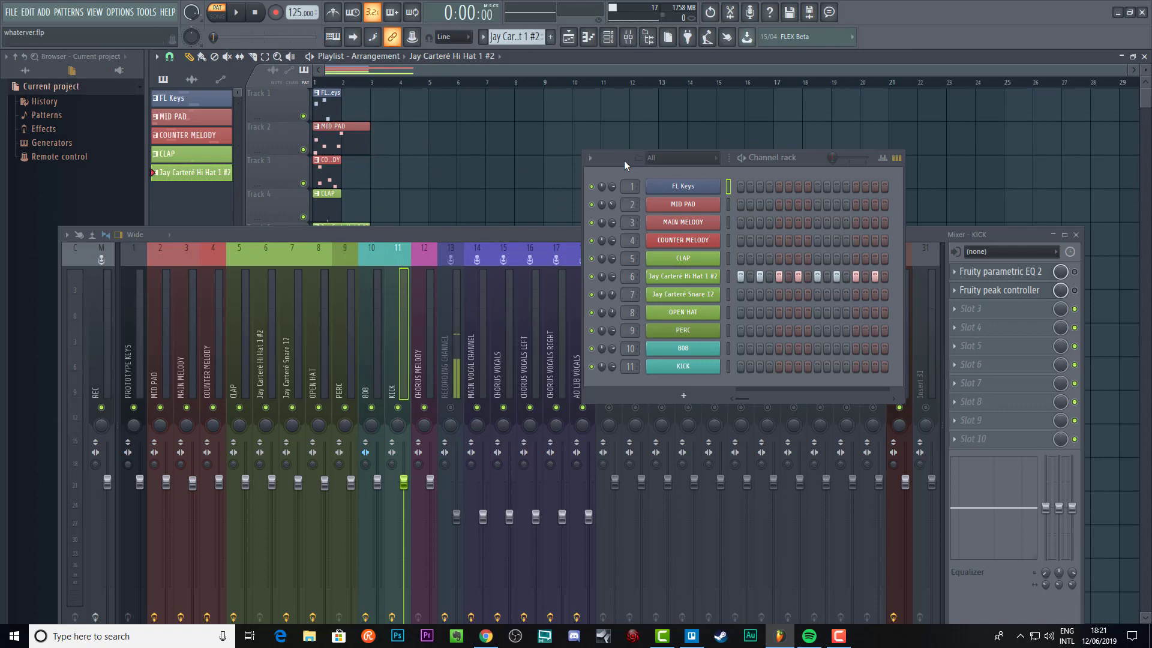
pyautogui.moveTo(624, 160); pyautogui.dragTo(759, 161)
pyautogui.press('F6')
# Hide the mixer, select the five bar-1 clips, and repeat them with Ctrl+B to bar 23
pyautogui.press('F9')
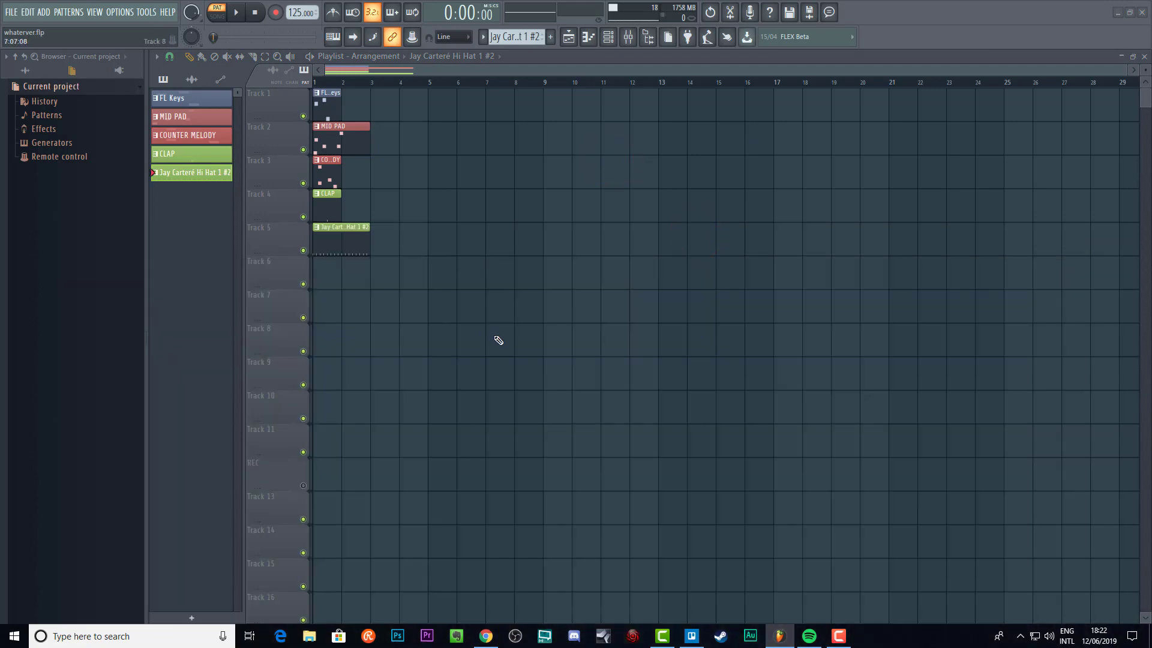
pyautogui.moveTo(445, 314); pyautogui.dragTo(311, 90)
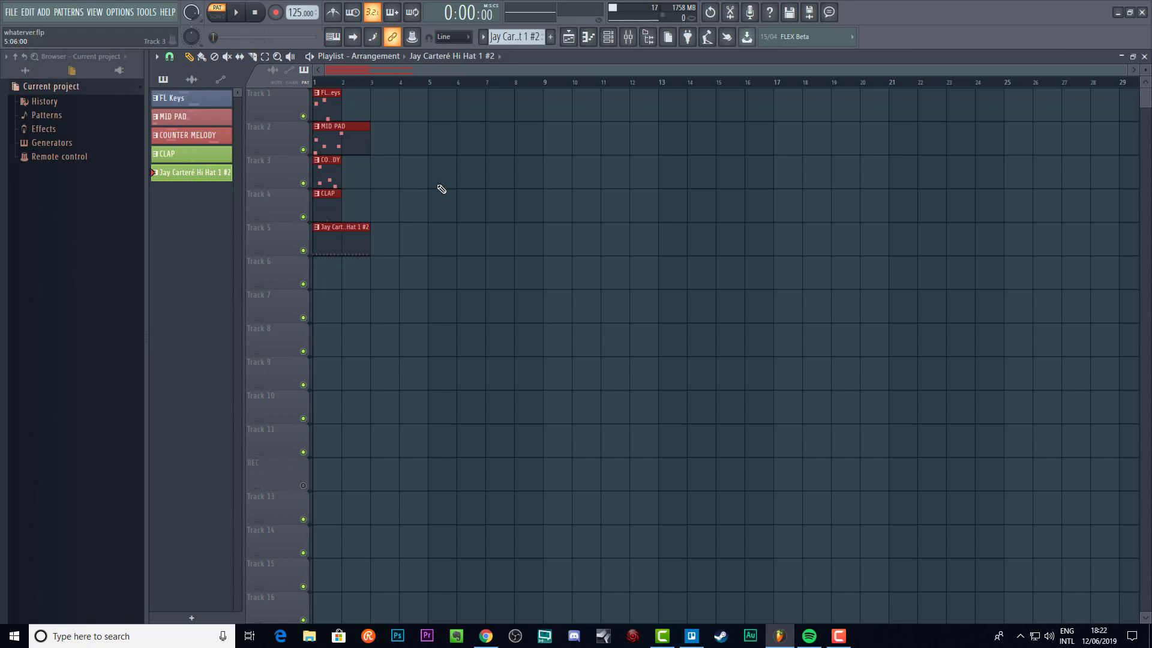
pyautogui.hotkey('ctrl', 'b')
pyautogui.hotkey('ctrl', 'b')
pyautogui.hotkey('ctrl', 'b')
pyautogui.hotkey('ctrl', 'b')
pyautogui.hotkey('ctrl', 'b')
pyautogui.hotkey('ctrl', 'b')
pyautogui.hotkey('ctrl', 'b')
pyautogui.hotkey('ctrl', 'b')
pyautogui.hotkey('ctrl', 'b')
pyautogui.hotkey('ctrl', 'b')
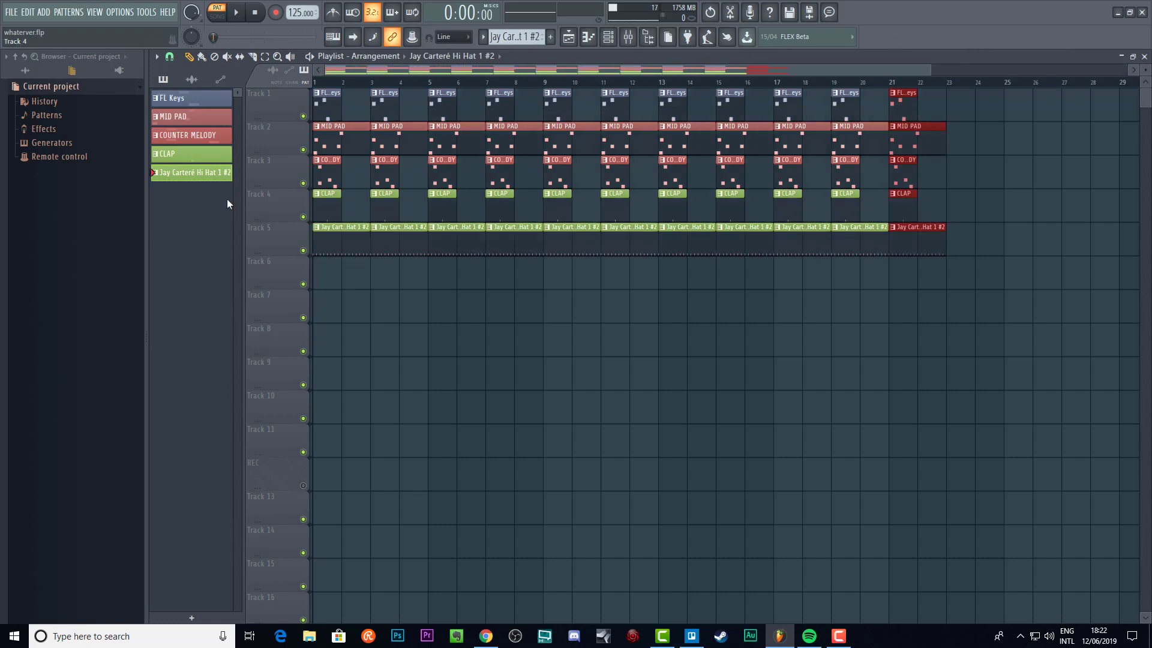
# Delete early clips so the pad enters at bar 3, counter melody at bar 5, clap and hi-hat at bar 7
pyautogui.rightClick(328, 143)
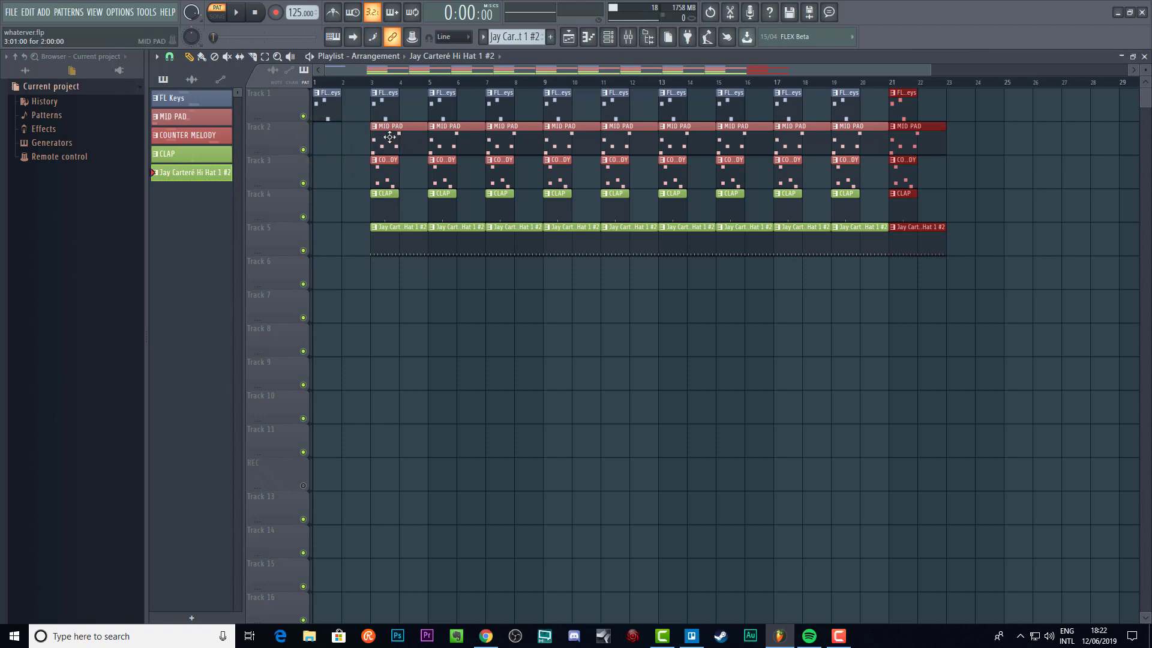
pyautogui.rightClick(392, 244)
pyautogui.rightClick(387, 211)
pyautogui.rightClick(393, 177)
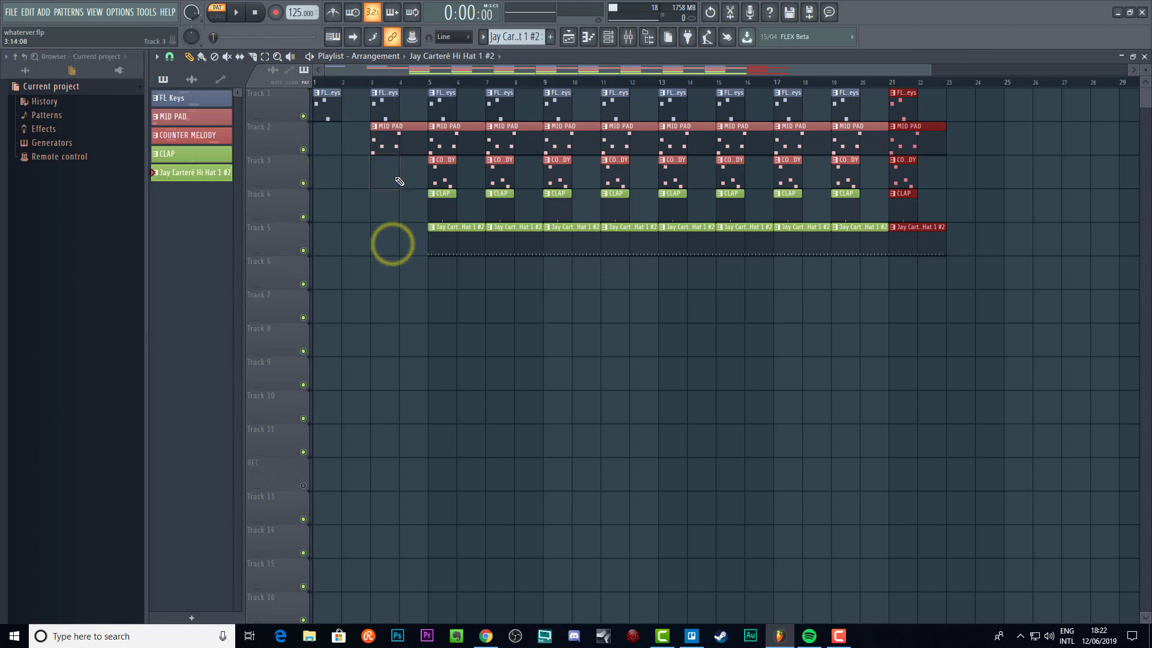
pyautogui.rightClick(449, 204)
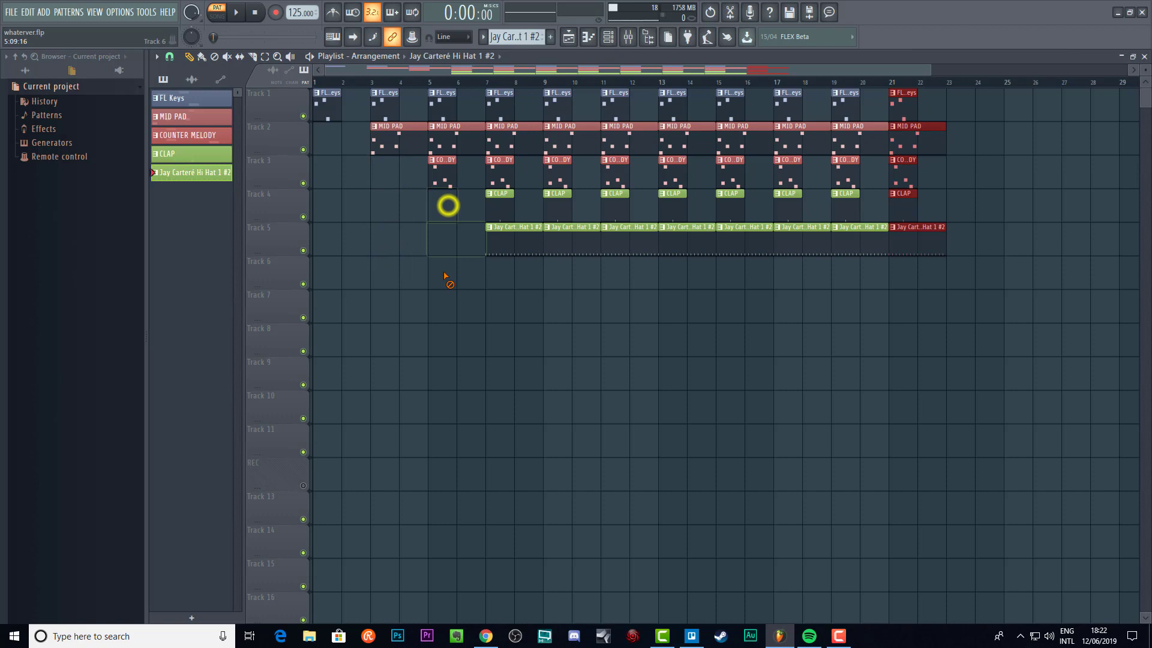
pyautogui.rightClick(447, 239)
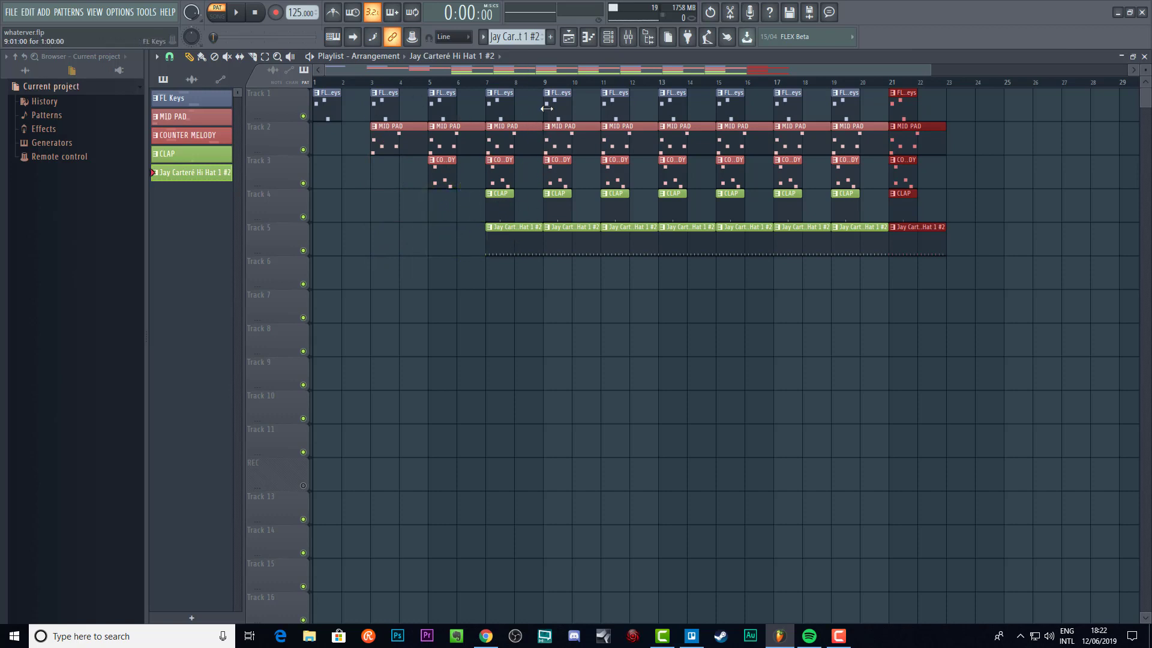
# Make MID PAD the current pattern and set a finer Playlist snap value
pyautogui.click(528, 131)
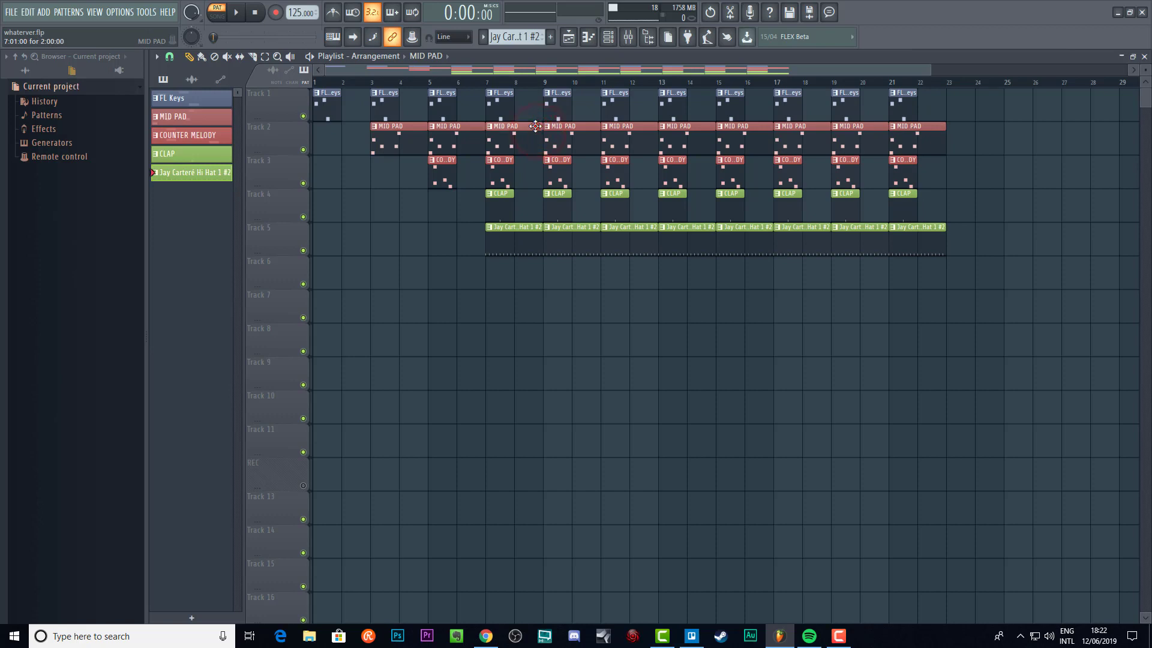
pyautogui.click(528, 129)
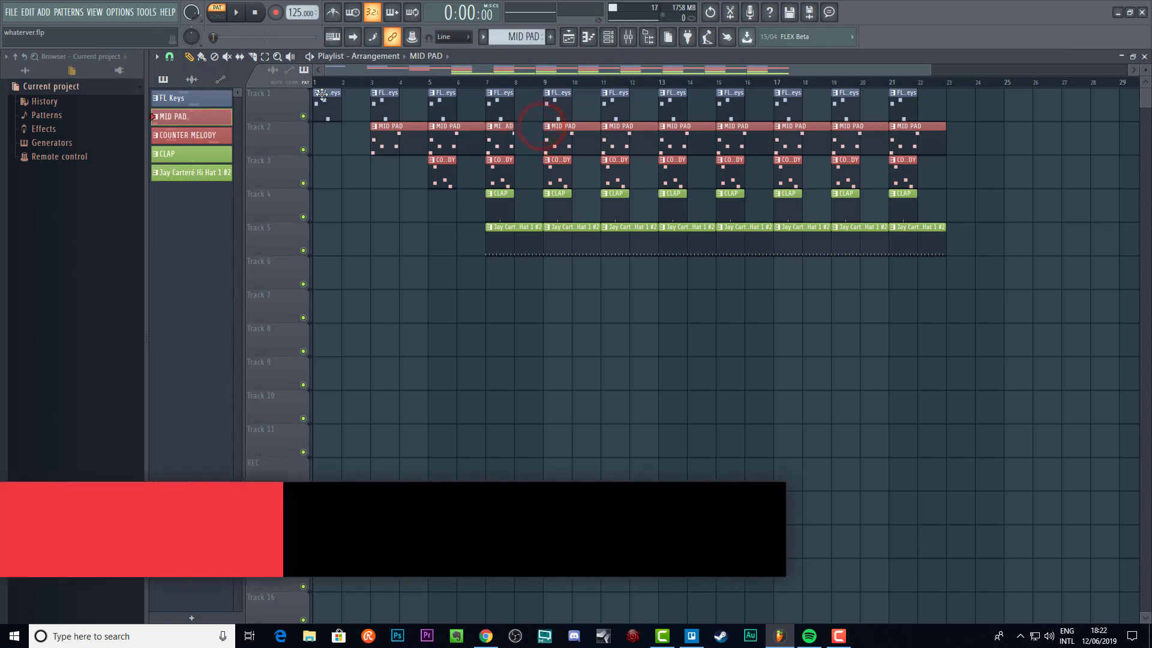
pyautogui.click(169, 56)
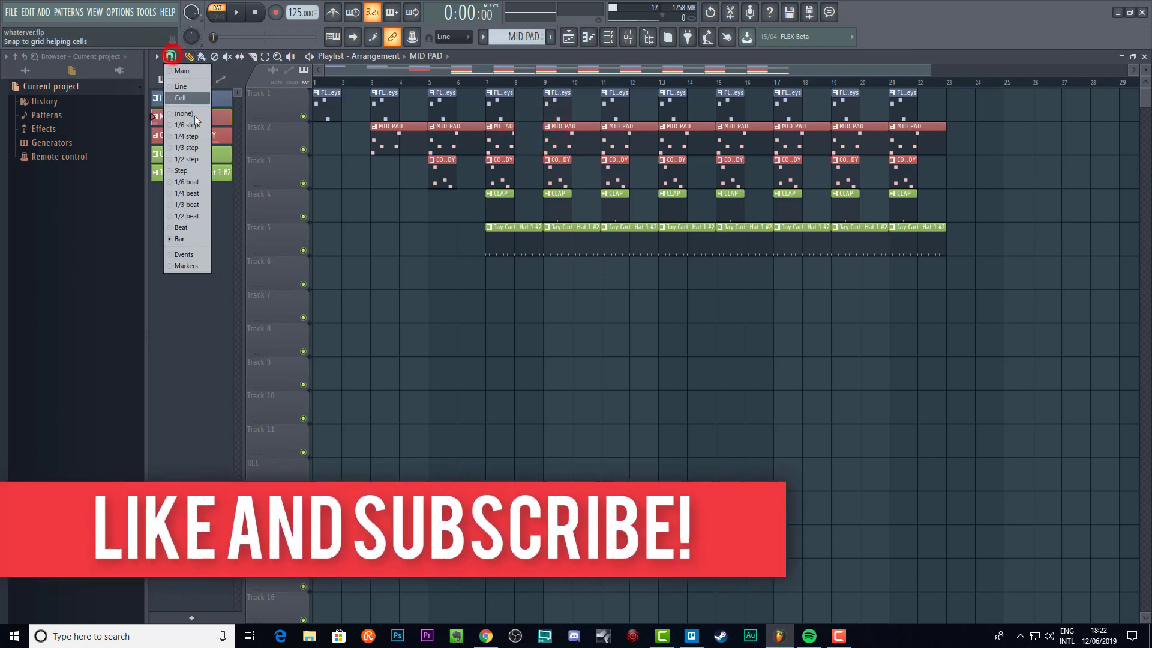
pyautogui.click(191, 157)
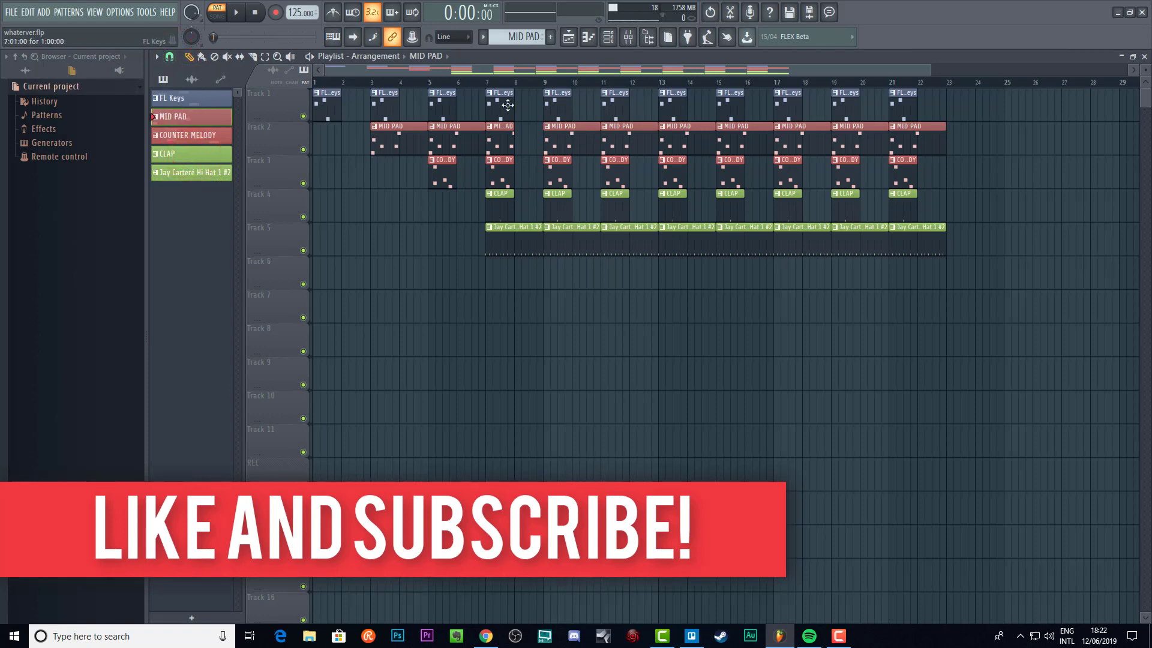
# Lengthen the bar-7 FL Keys clip, add FL Keys at bar 1 of Track 8, and play from bar 1
pyautogui.moveTo(514, 104); pyautogui.dragTo(536, 112)
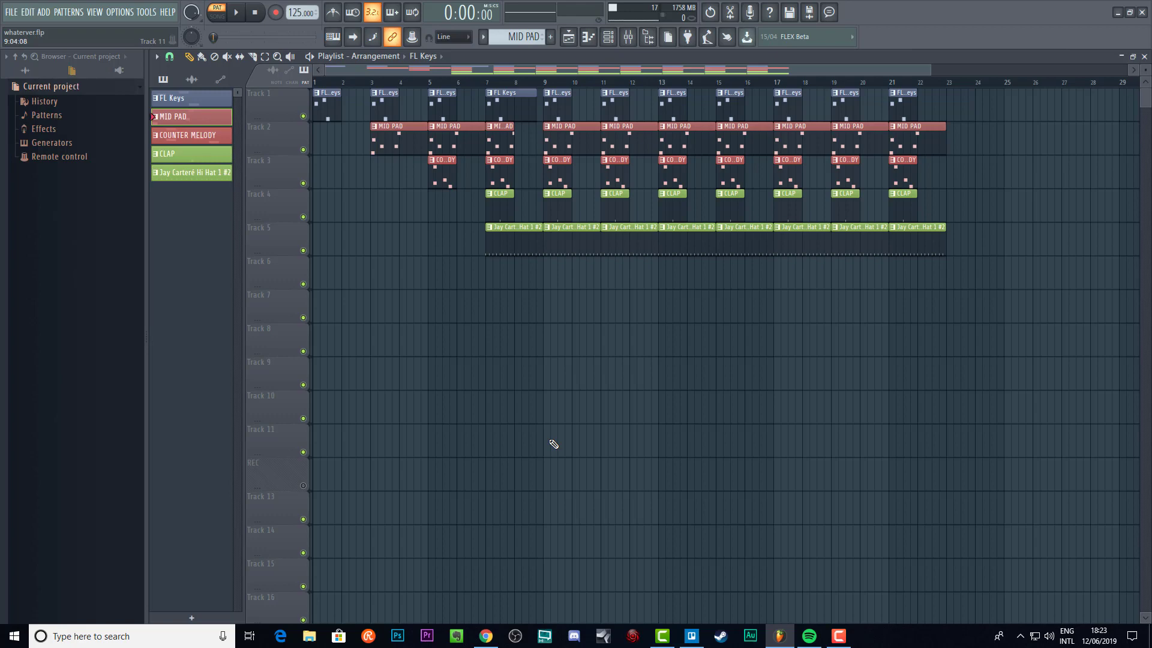
pyautogui.click(330, 342)
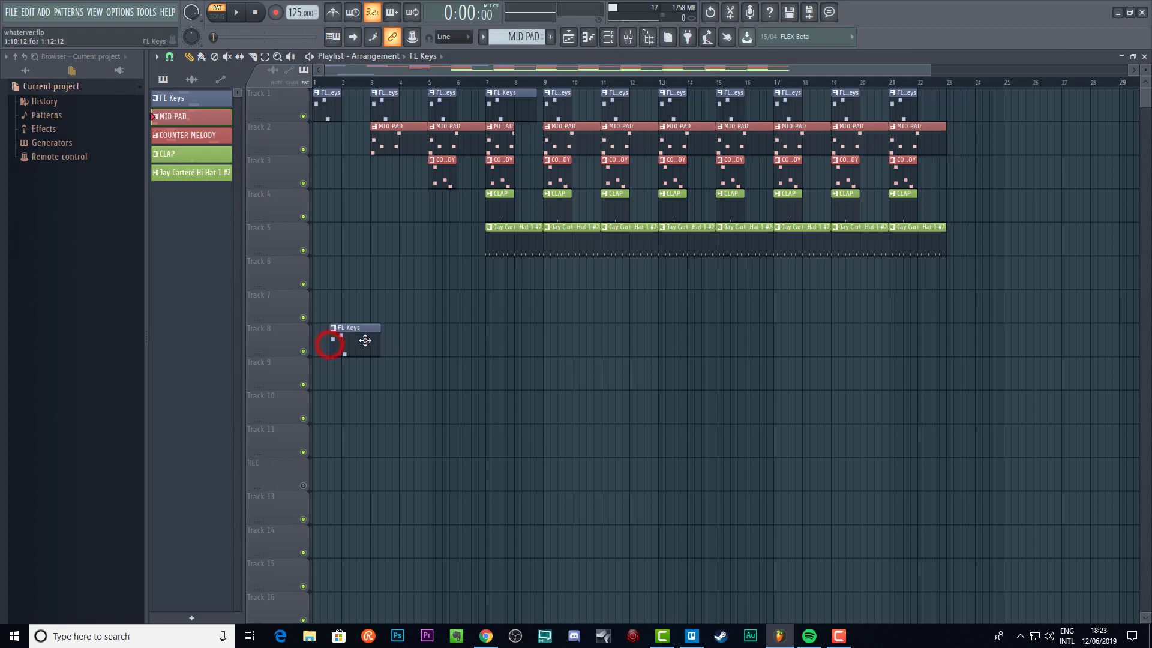
pyautogui.click(364, 341)
pyautogui.moveTo(317, 82)
pyautogui.mouseDown()
pyautogui.moveTo(373, 81)
pyautogui.moveTo(316, 84)
pyautogui.mouseUp()
pyautogui.click(321, 84)
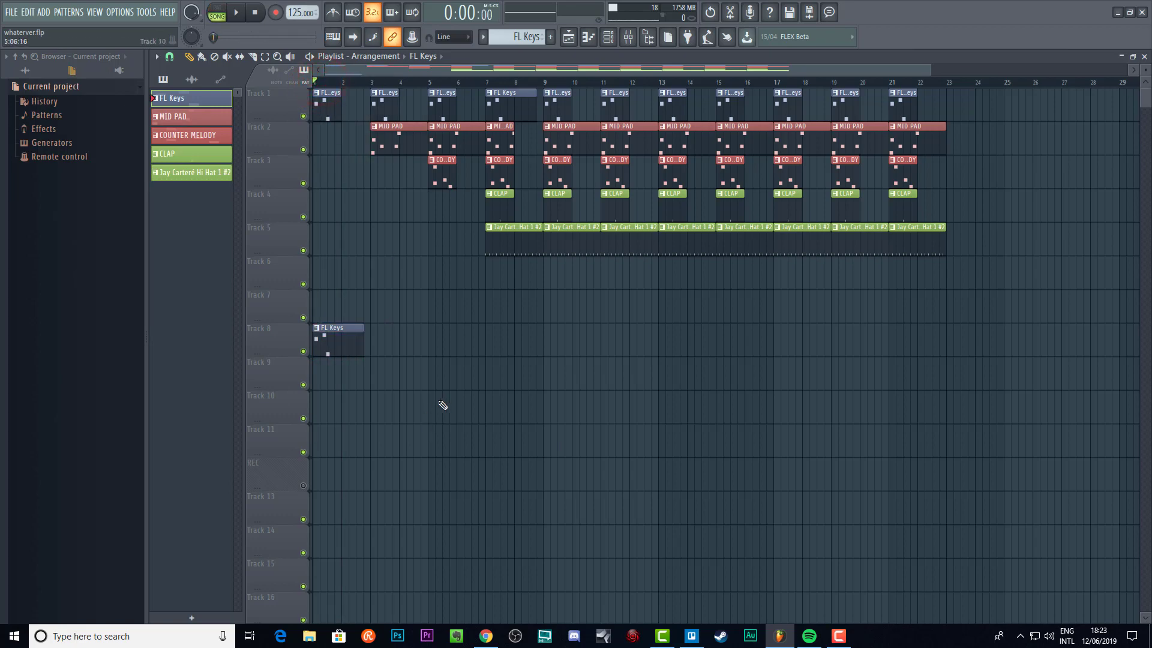